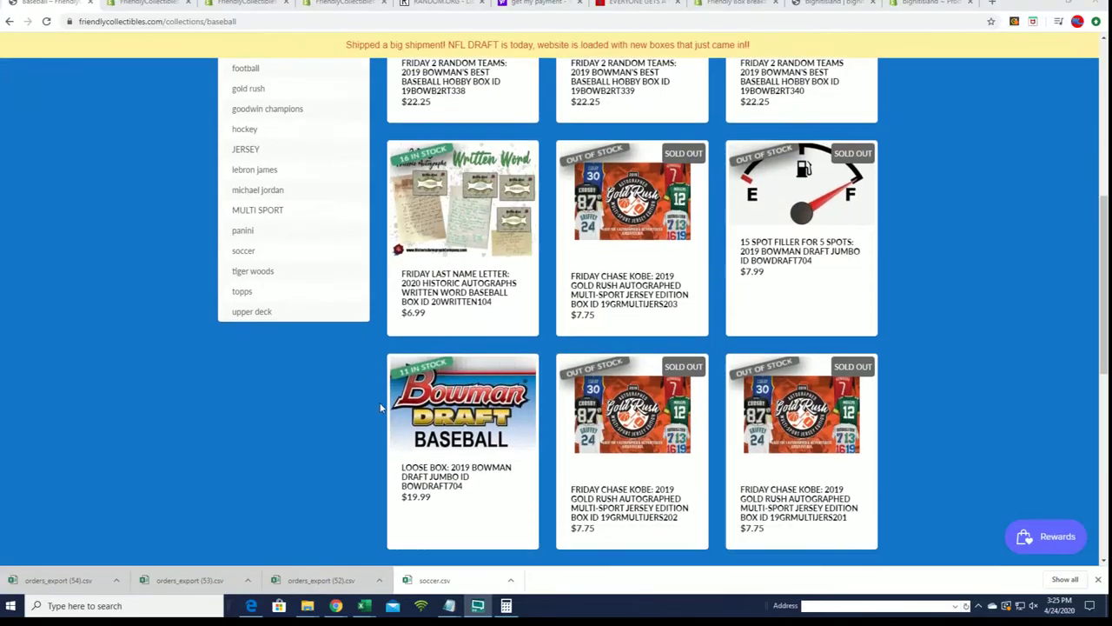
{"action": "scroll", "coordinate": [467, 427], "scroll_direction": "down", "scroll_amount": 2}
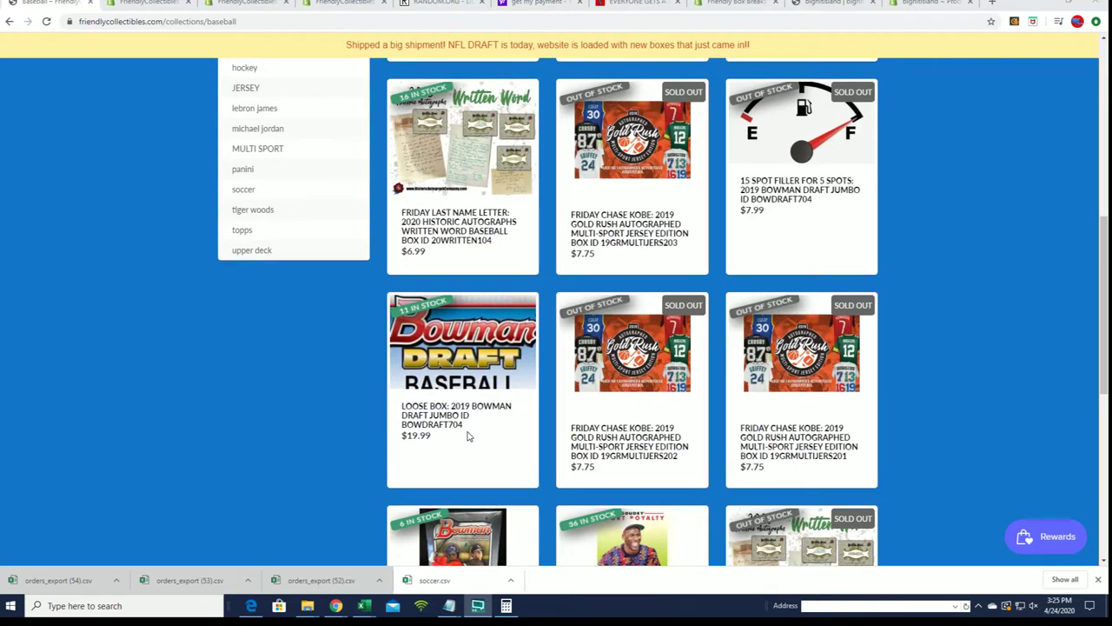
Step: Highlight the IDs and prices of the Loose Box and 15 Spot Filler listings
{"action": "left_click_drag", "start_coordinate": [435, 437], "coordinate": [504, 410]}
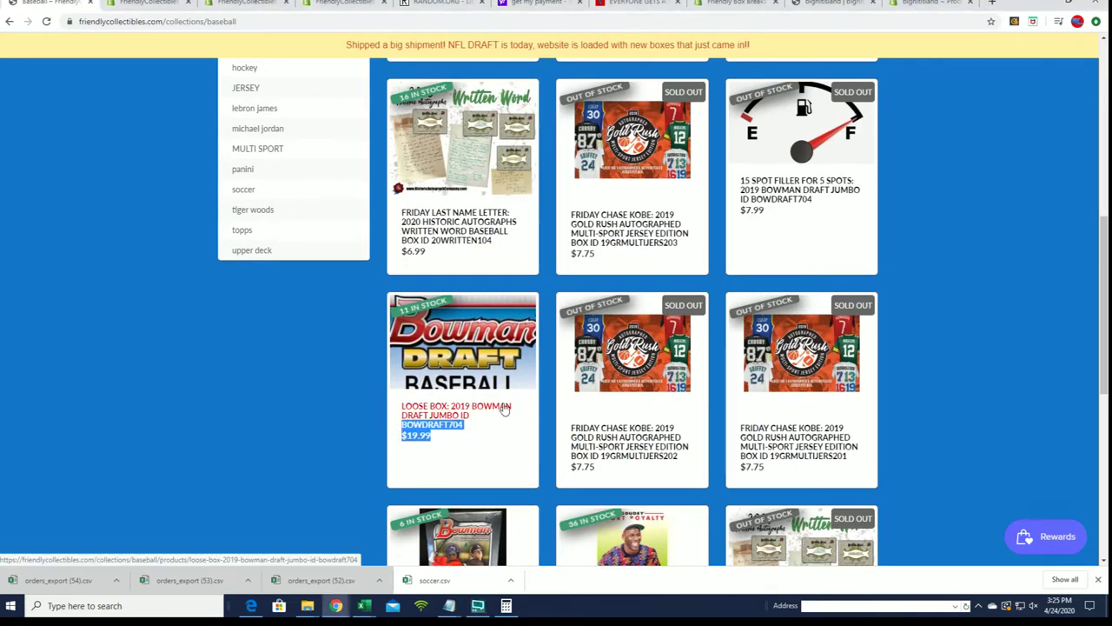
{"action": "left_click_drag", "start_coordinate": [773, 213], "coordinate": [730, 201]}
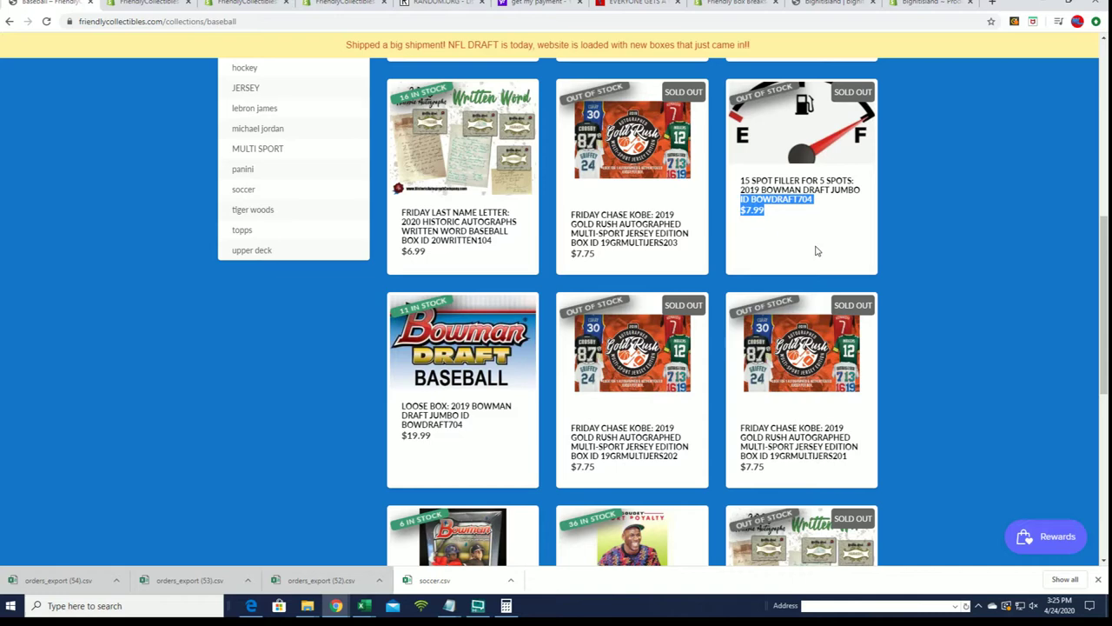
Step: Open a fresh List Randomizer form and place the Notepad name list over it
{"action": "left_click", "coordinate": [459, 6]}
{"action": "scroll", "coordinate": [513, 126], "scroll_direction": "up", "scroll_amount": 5}
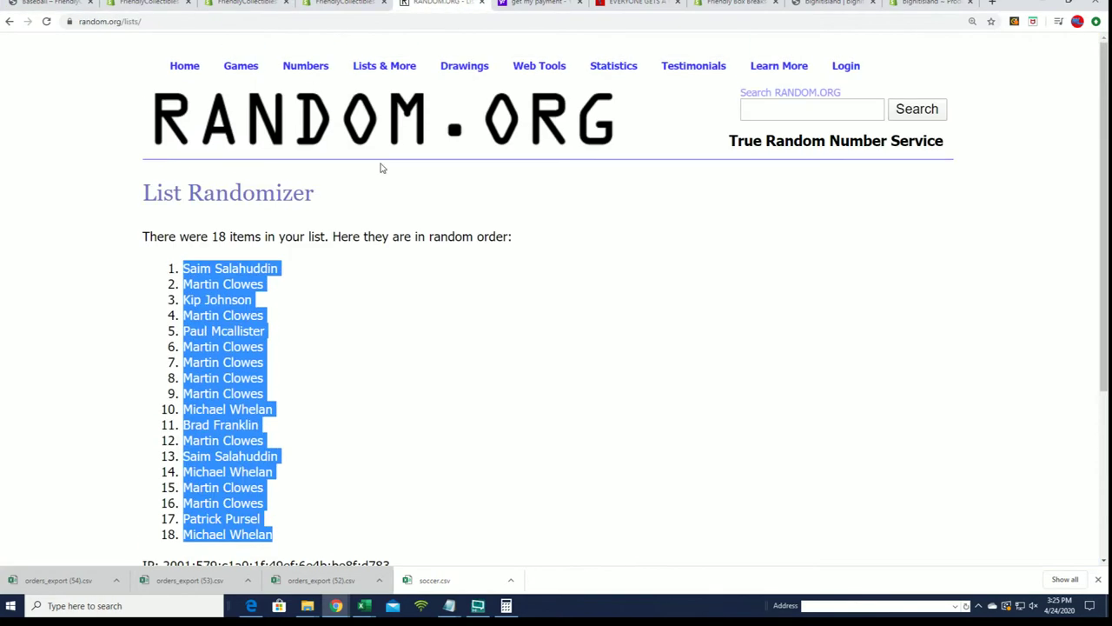
{"action": "left_click", "coordinate": [409, 87]}
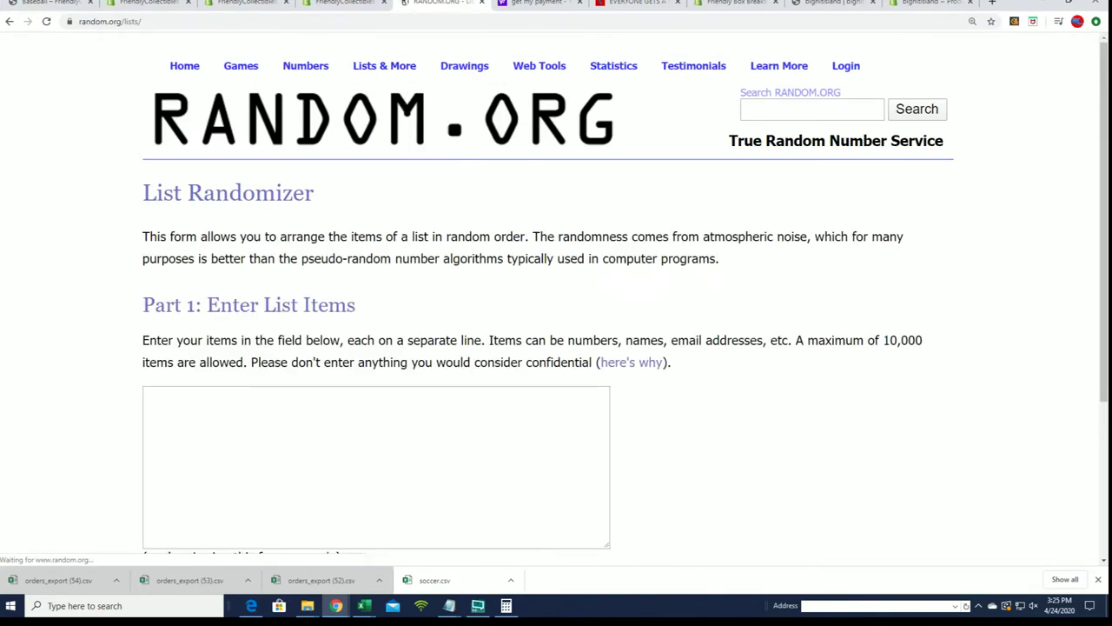
{"action": "left_click", "coordinate": [477, 606]}
{"action": "left_click_drag", "start_coordinate": [747, 26], "coordinate": [745, 47]}
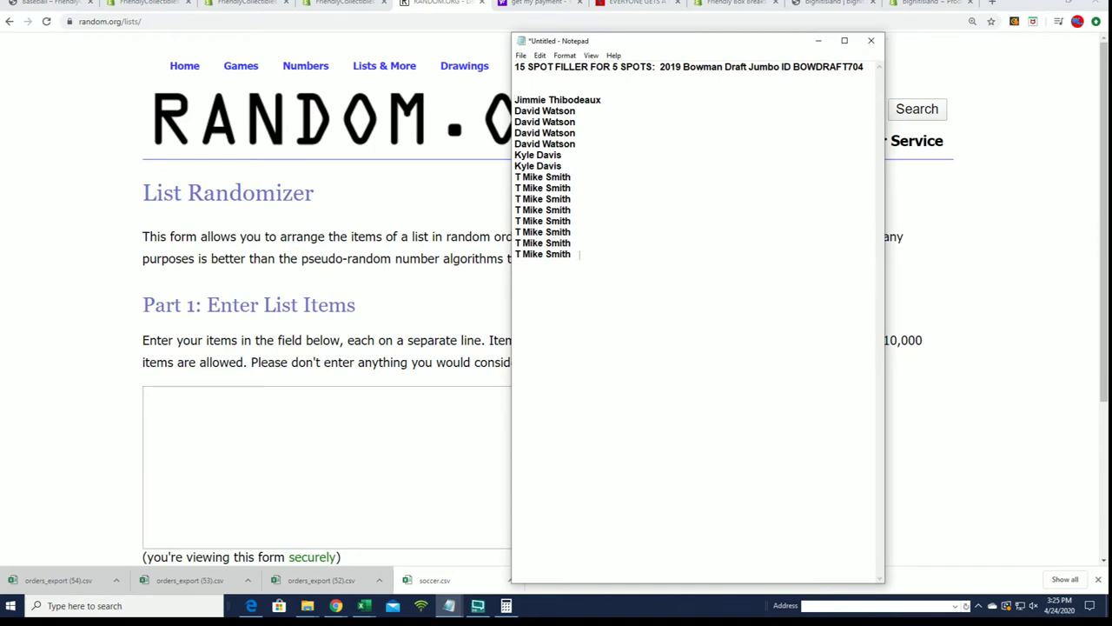
Step: Copy the fifteen filler spot names from Notepad
{"action": "left_click_drag", "start_coordinate": [580, 254], "coordinate": [501, 102]}
{"action": "right_click", "coordinate": [534, 113]}
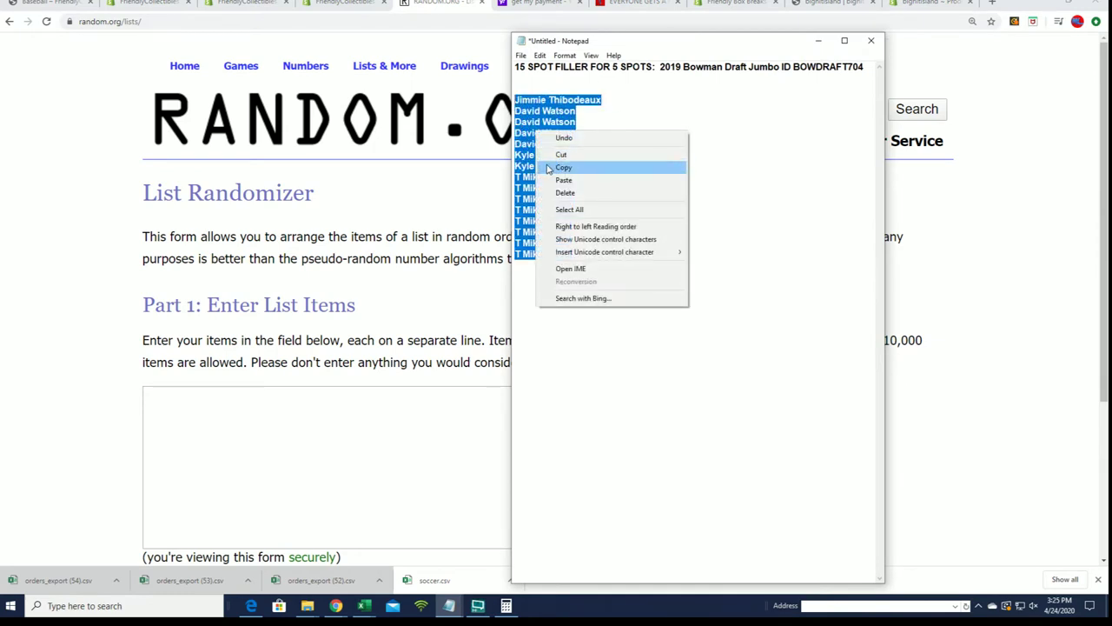
{"action": "left_click", "coordinate": [561, 169]}
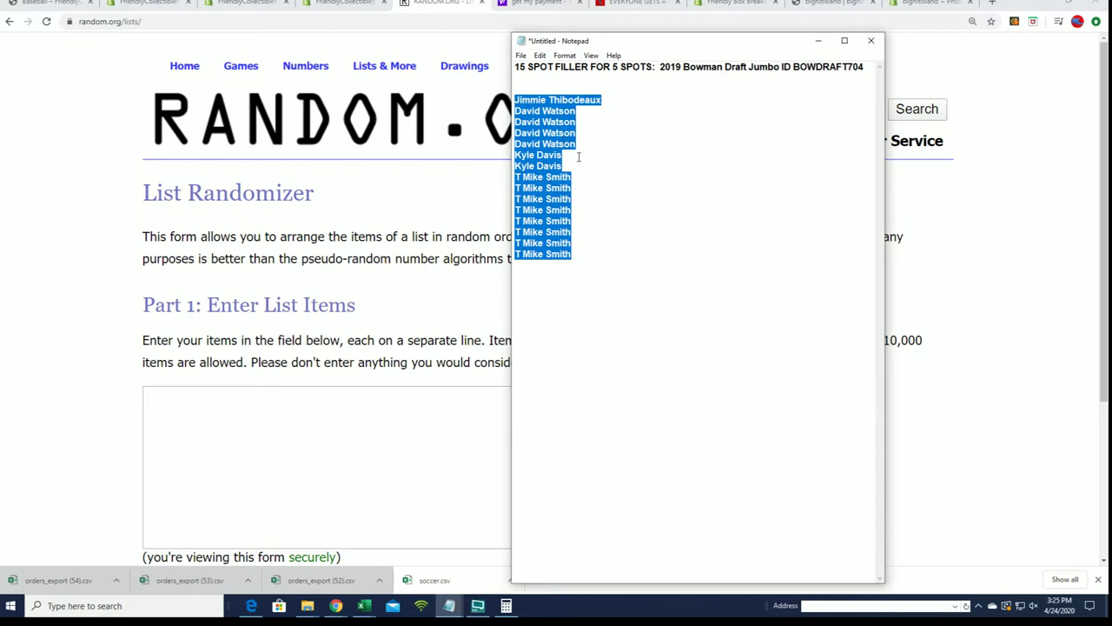
{"action": "right_click", "coordinate": [532, 139]}
{"action": "left_click", "coordinate": [565, 177]}
Step: Paste the fifteen names into the List Randomizer's list field
{"action": "left_click", "coordinate": [165, 393]}
{"action": "right_click", "coordinate": [165, 392]}
{"action": "left_click", "coordinate": [200, 484]}
{"action": "scroll", "coordinate": [348, 391], "scroll_direction": "down", "scroll_amount": 3}
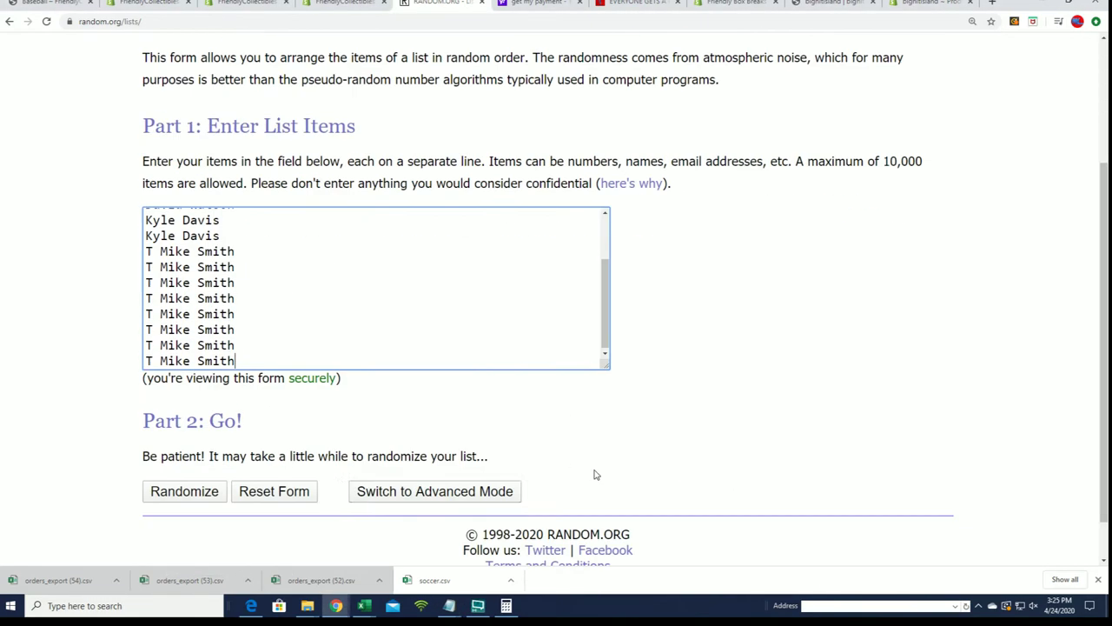
Step: Run Randomize once on the fifteen-name list, then Again! six more times
{"action": "left_click", "coordinate": [184, 442]}
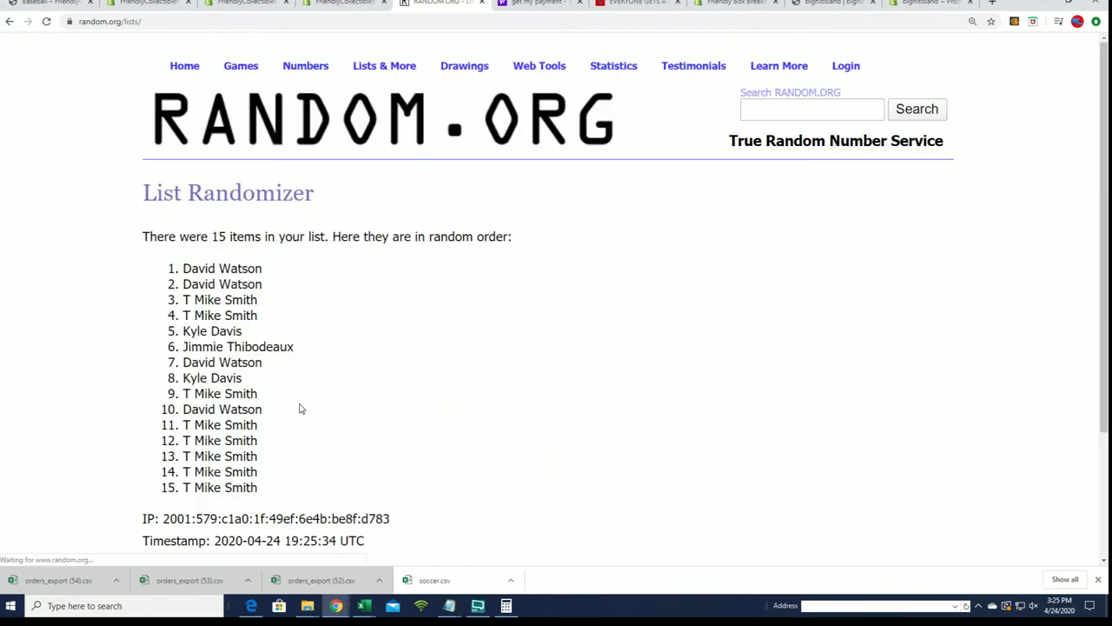
{"action": "left_click", "coordinate": [169, 442]}
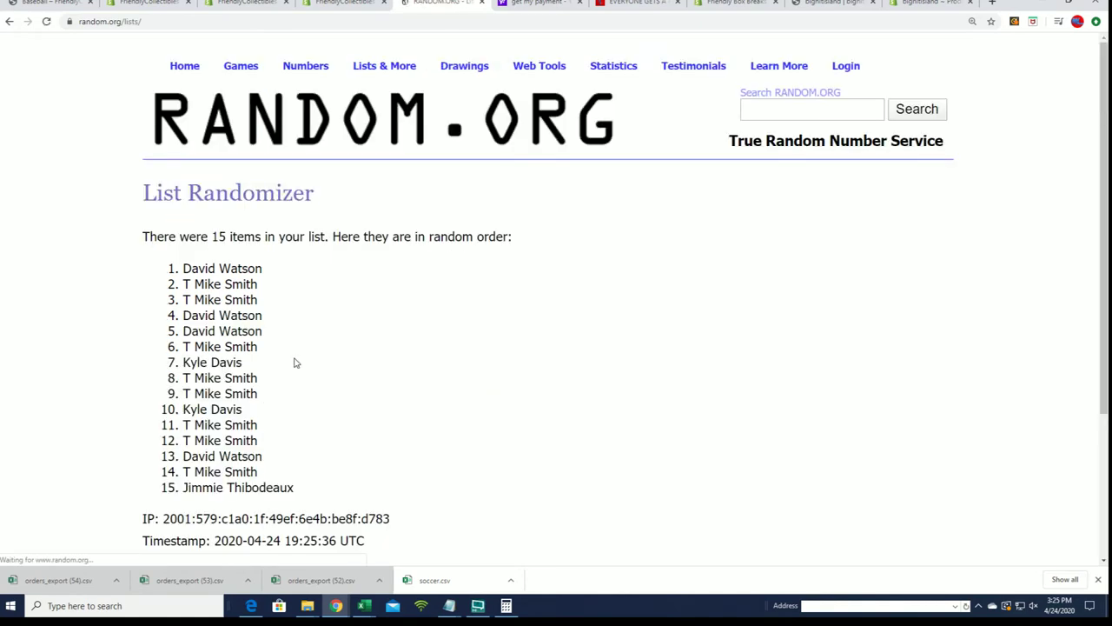
{"action": "scroll", "coordinate": [287, 365], "scroll_direction": "down", "scroll_amount": 2}
{"action": "scroll", "coordinate": [280, 378], "scroll_direction": "down", "scroll_amount": 2}
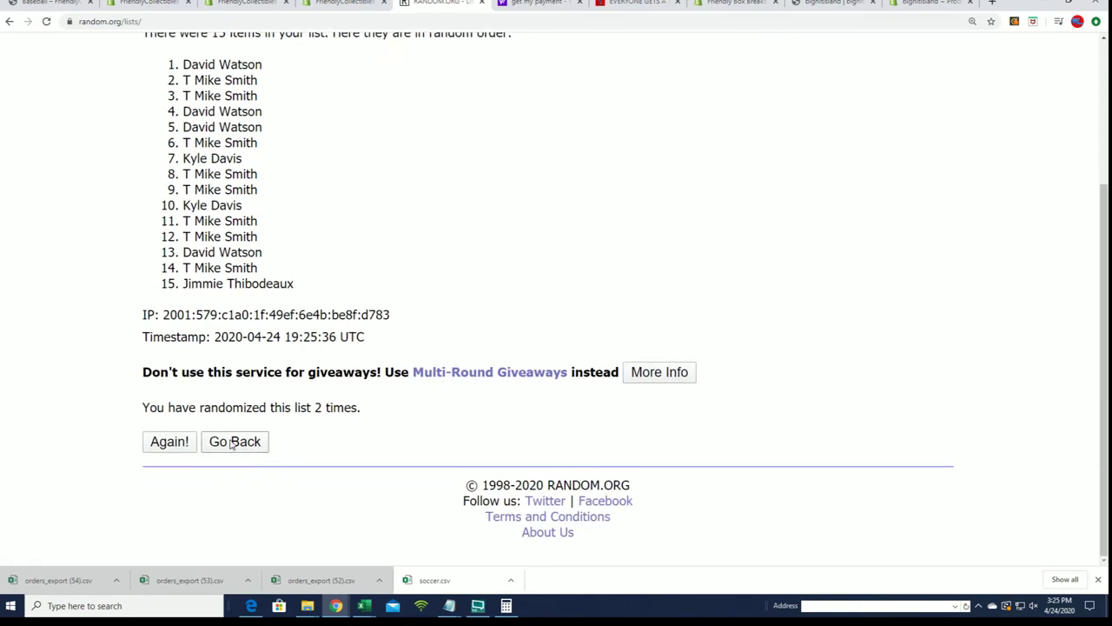
{"action": "left_click", "coordinate": [169, 442]}
{"action": "scroll", "coordinate": [391, 408], "scroll_direction": "down", "scroll_amount": 3}
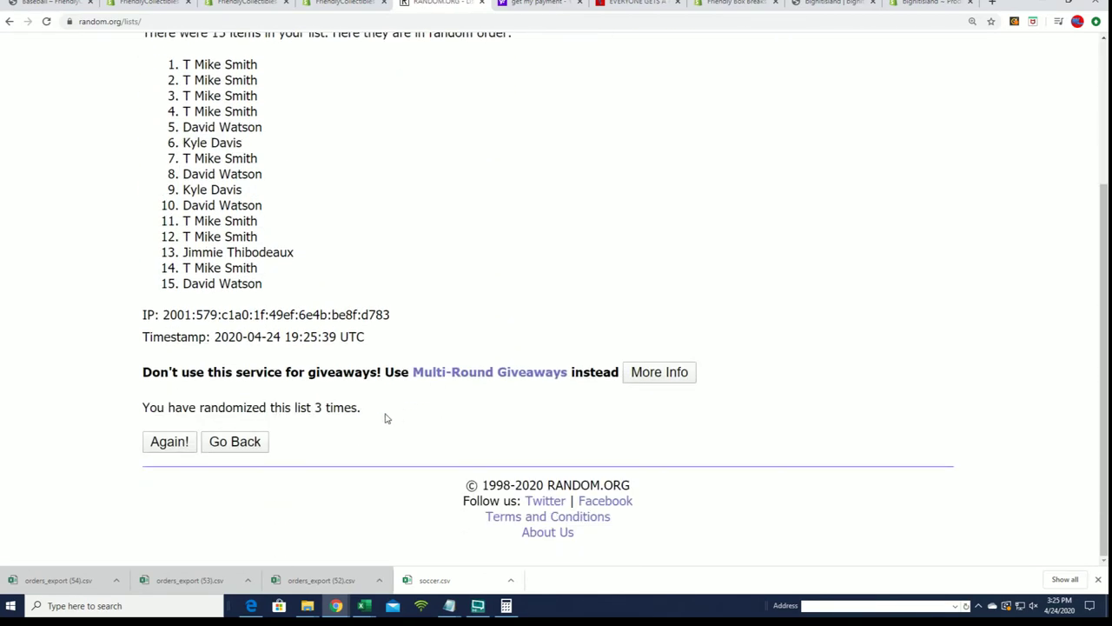
{"action": "left_click", "coordinate": [169, 441]}
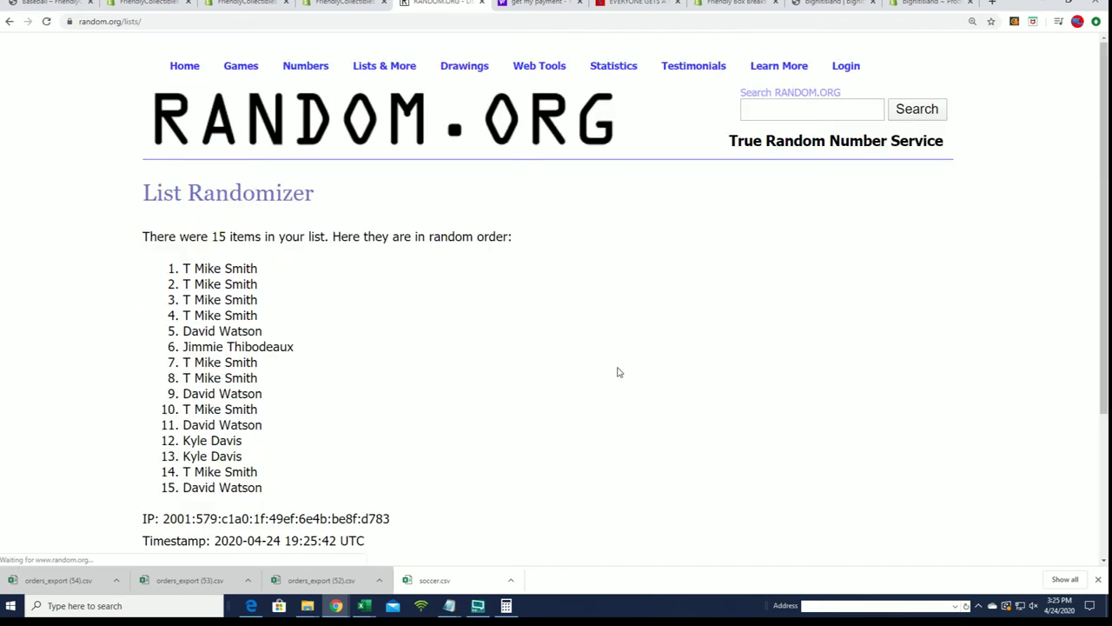
{"action": "scroll", "coordinate": [617, 374], "scroll_direction": "down", "scroll_amount": 3}
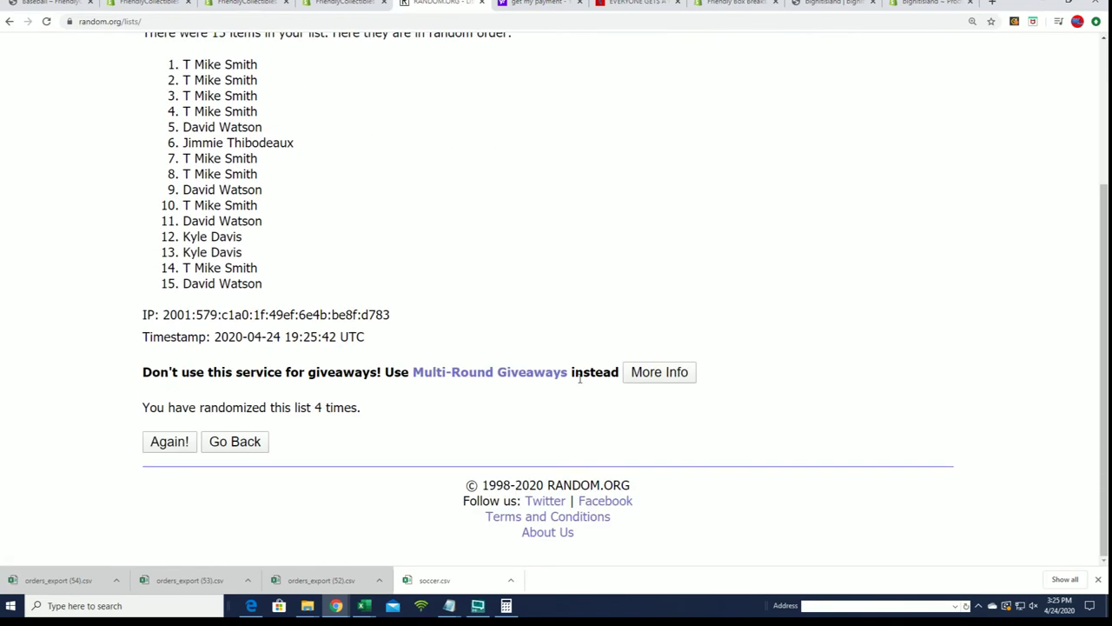
{"action": "left_click", "coordinate": [162, 441]}
{"action": "scroll", "coordinate": [331, 383], "scroll_direction": "down", "scroll_amount": 3}
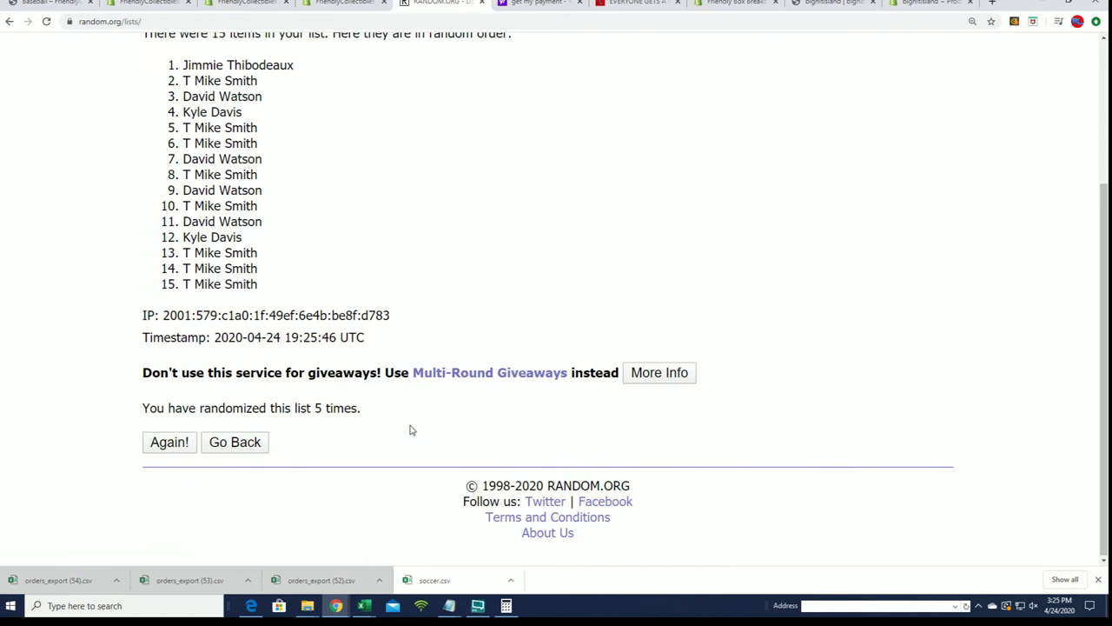
{"action": "left_click", "coordinate": [170, 442]}
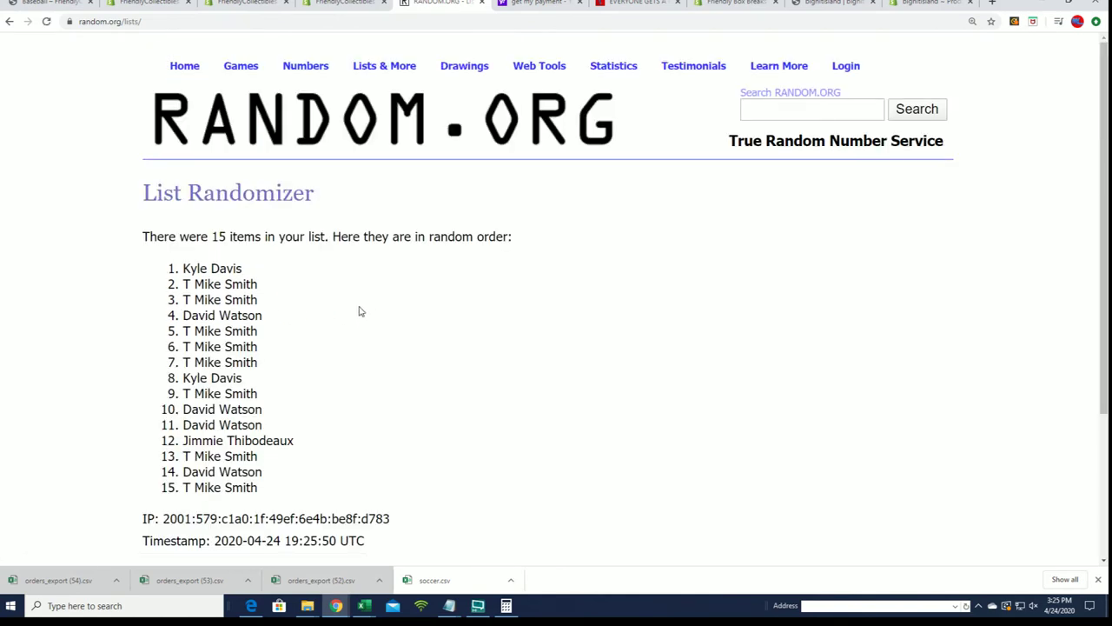
{"action": "scroll", "coordinate": [365, 304], "scroll_direction": "down", "scroll_amount": 3}
{"action": "scroll", "coordinate": [409, 385], "scroll_direction": "down", "scroll_amount": 1}
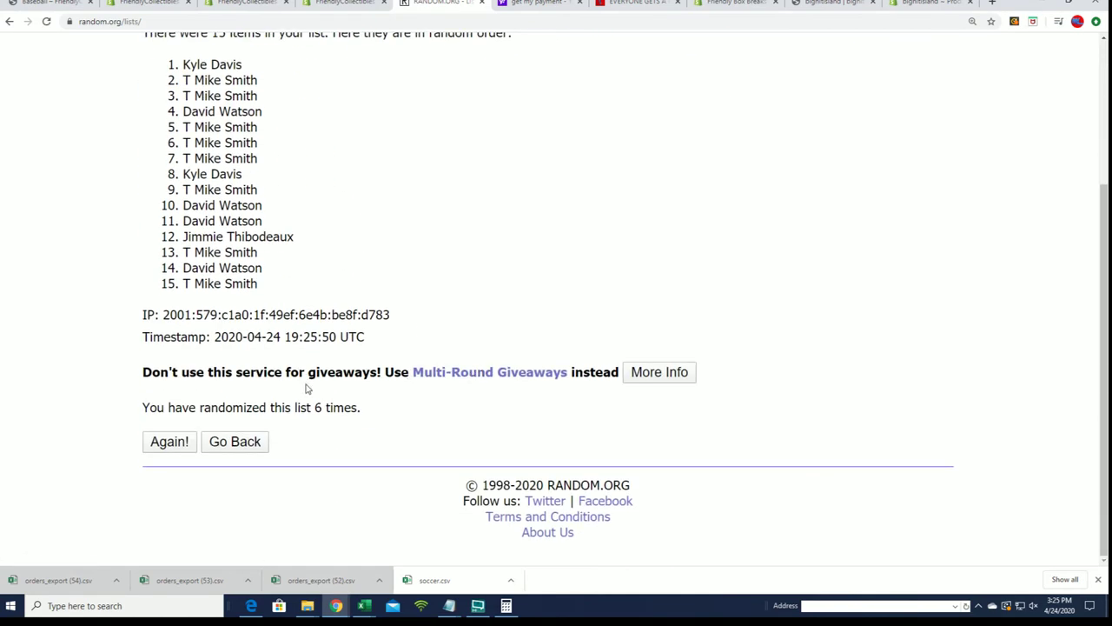
{"action": "left_click", "coordinate": [168, 441]}
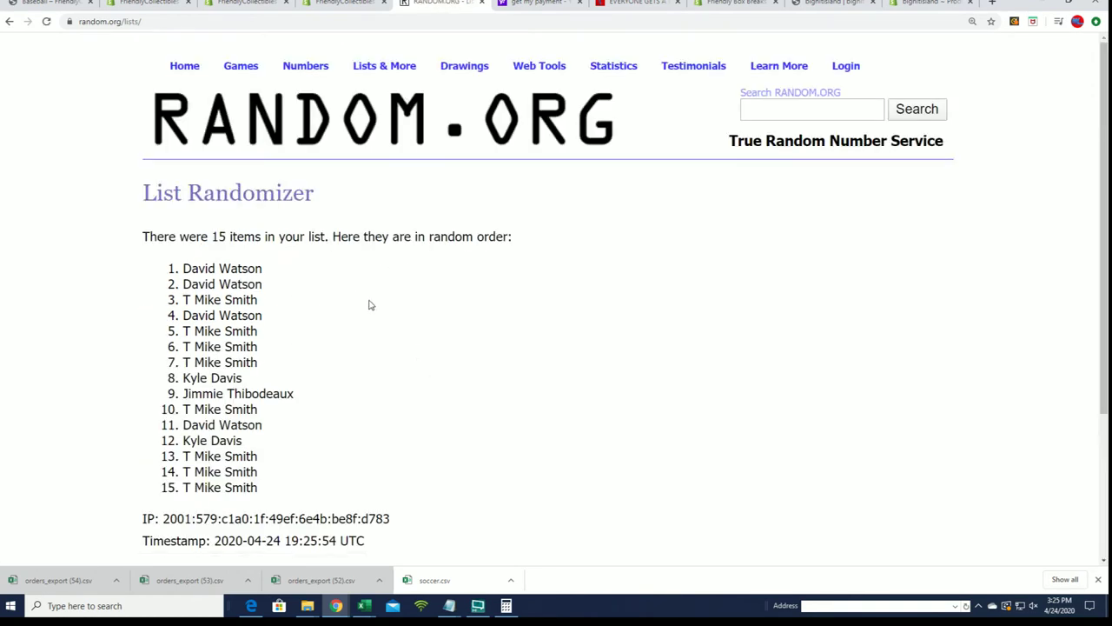
Step: Highlight results 1–5 of the final random order and copy them
{"action": "mouse_move", "coordinate": [259, 332]}
{"action": "left_mouse_down"}
{"action": "mouse_move", "coordinate": [185, 268]}
{"action": "mouse_move", "coordinate": [271, 331]}
{"action": "left_mouse_up"}
{"action": "key", "text": "ctrl+c"}
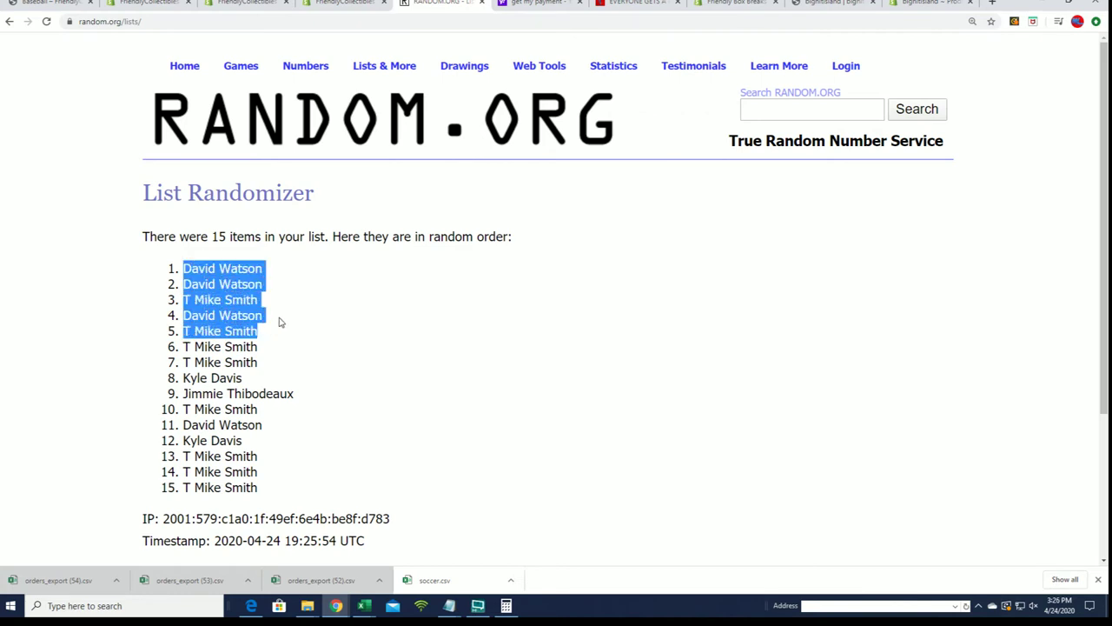
{"action": "right_click", "coordinate": [255, 296]}
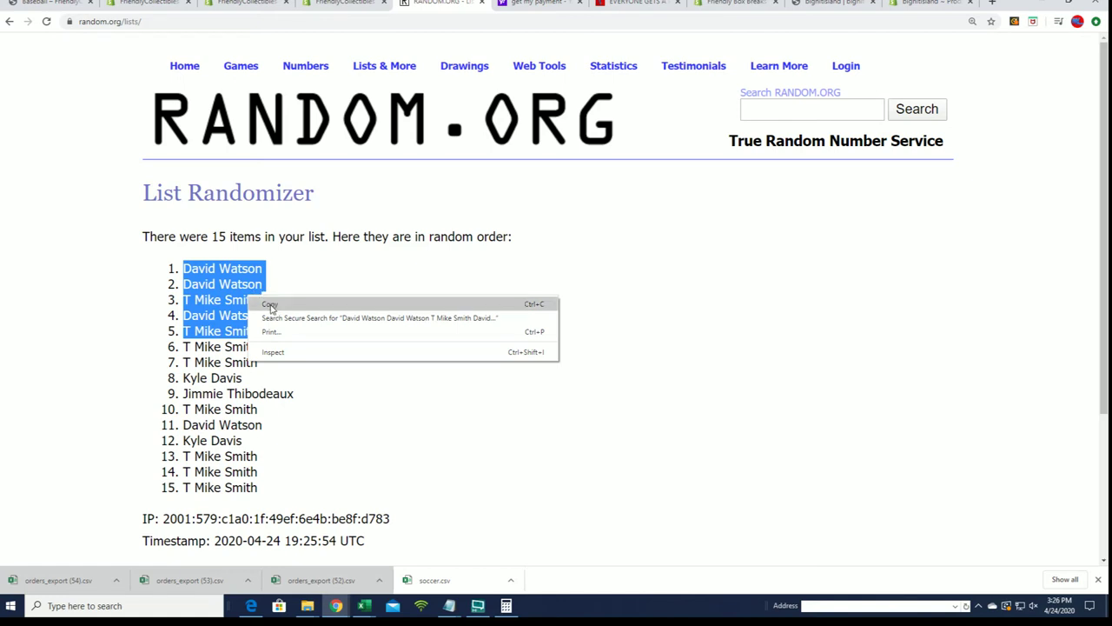
{"action": "left_click", "coordinate": [270, 306]}
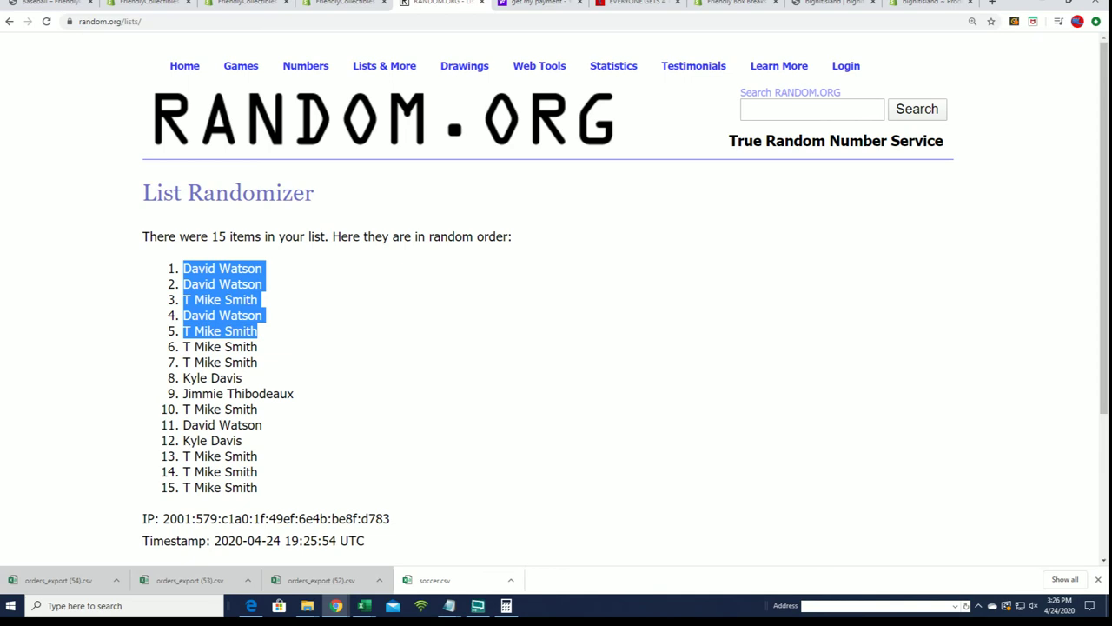
Step: Paste the five names below Notepad's original list, then go back to the store tab
{"action": "key", "text": "alt+Tab"}
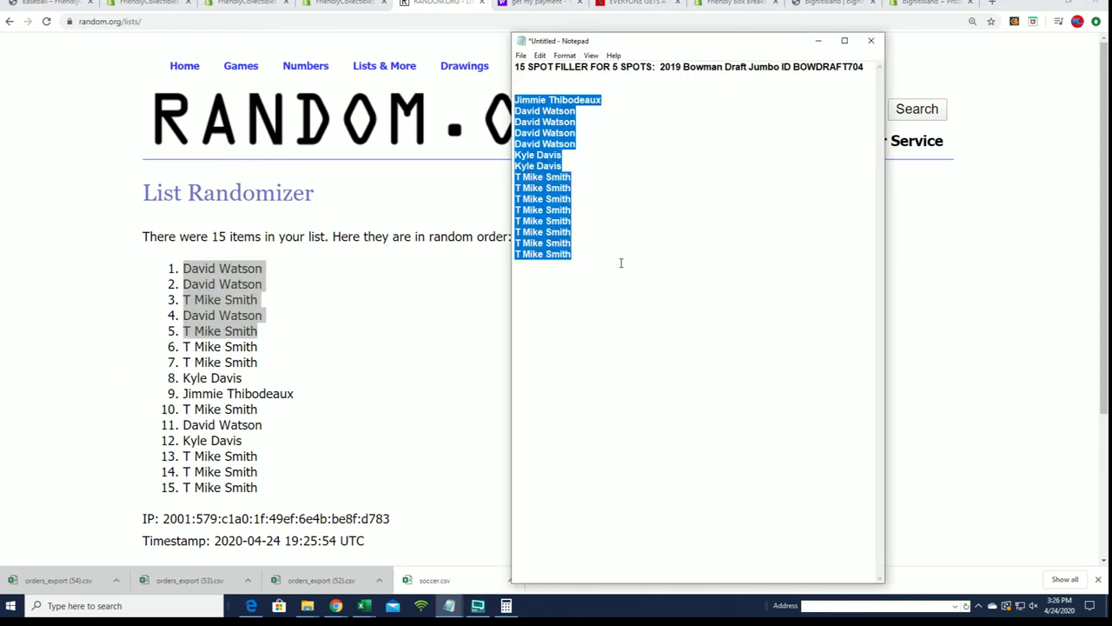
{"action": "left_click", "coordinate": [611, 265]}
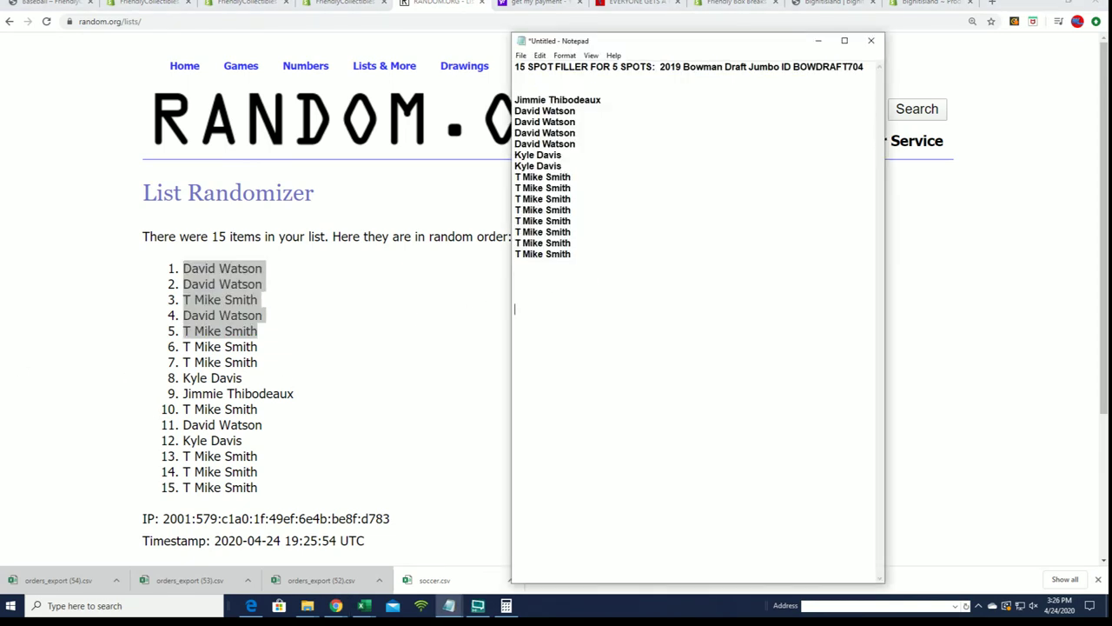
{"action": "key", "text": "ctrl+v"}
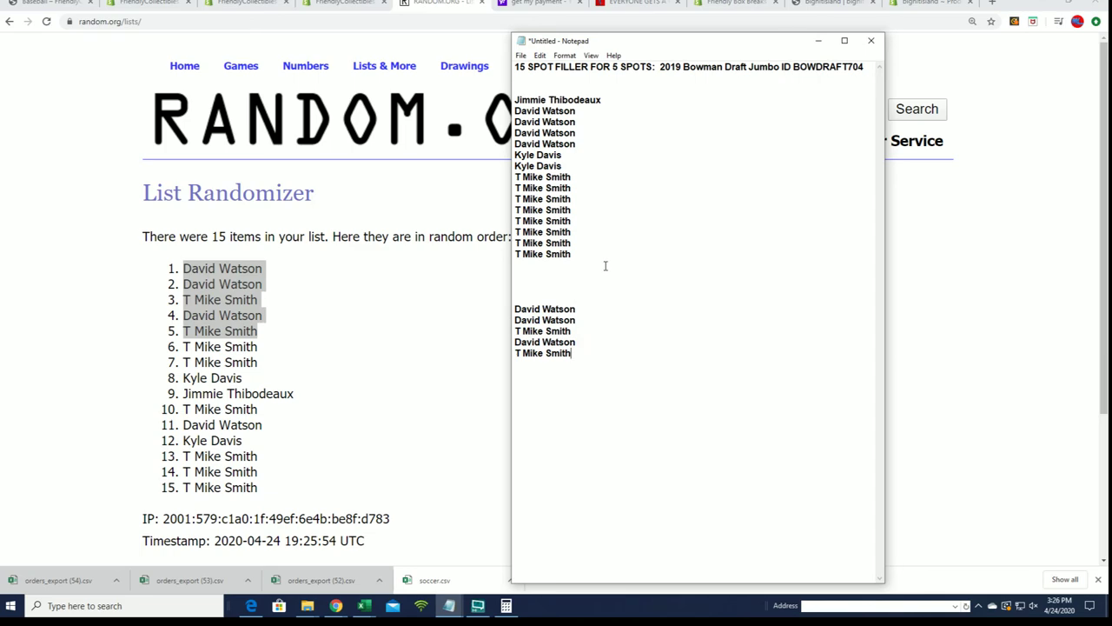
{"action": "left_click", "coordinate": [819, 41]}
{"action": "left_click", "coordinate": [61, 3]}
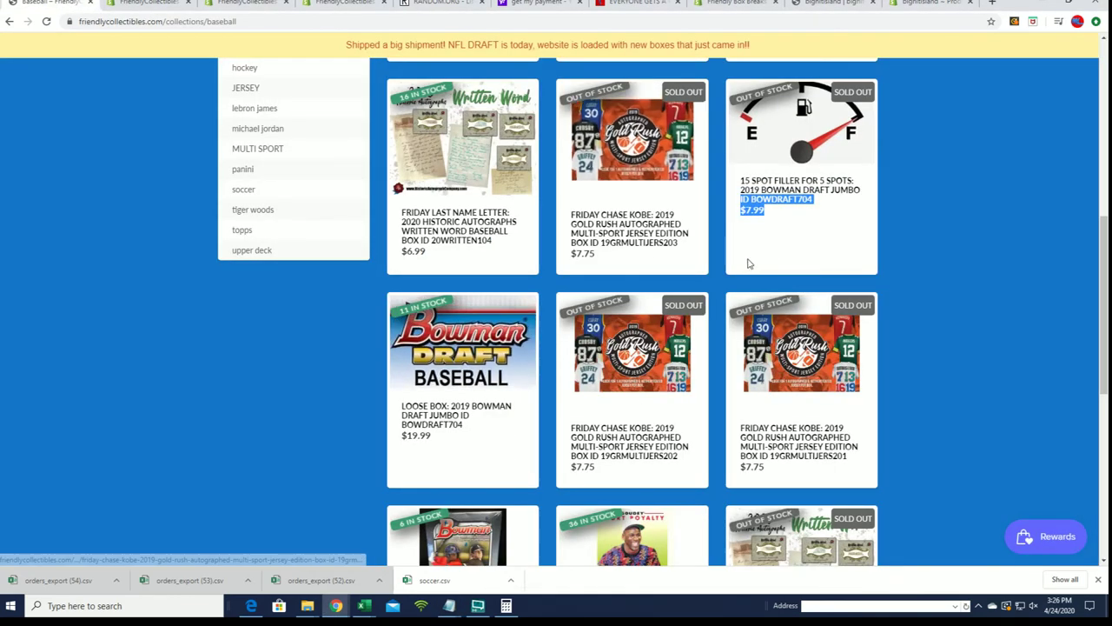
Step: Copy BOWDRAFT704 from the 15 Spot Filler listing's title
{"action": "mouse_move", "coordinate": [786, 189]}
{"action": "left_mouse_down"}
{"action": "mouse_move", "coordinate": [791, 198]}
{"action": "mouse_move", "coordinate": [751, 199]}
{"action": "left_mouse_up"}
{"action": "right_click", "coordinate": [759, 197]}
{"action": "left_click", "coordinate": [785, 292]}
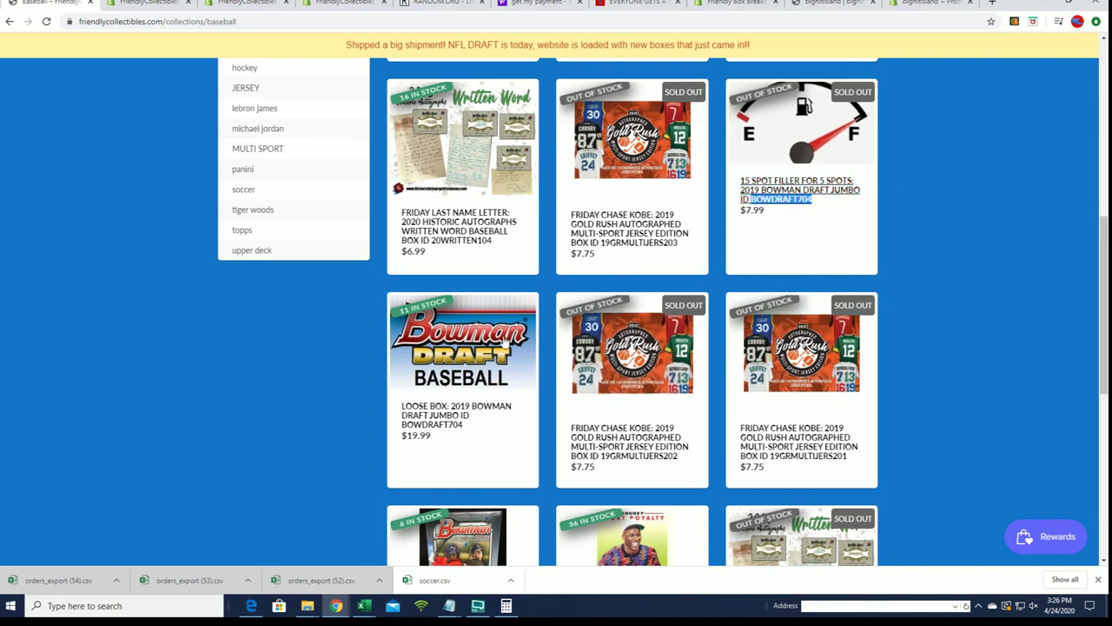